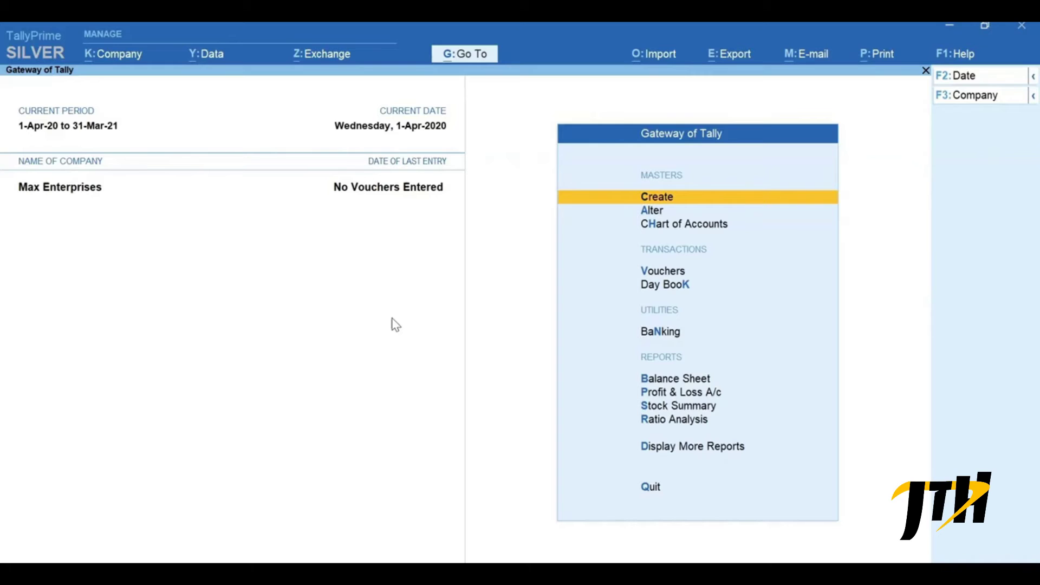
Step: Create the stock group Computer Parts under Primary
{"action": "key", "text": "c"}
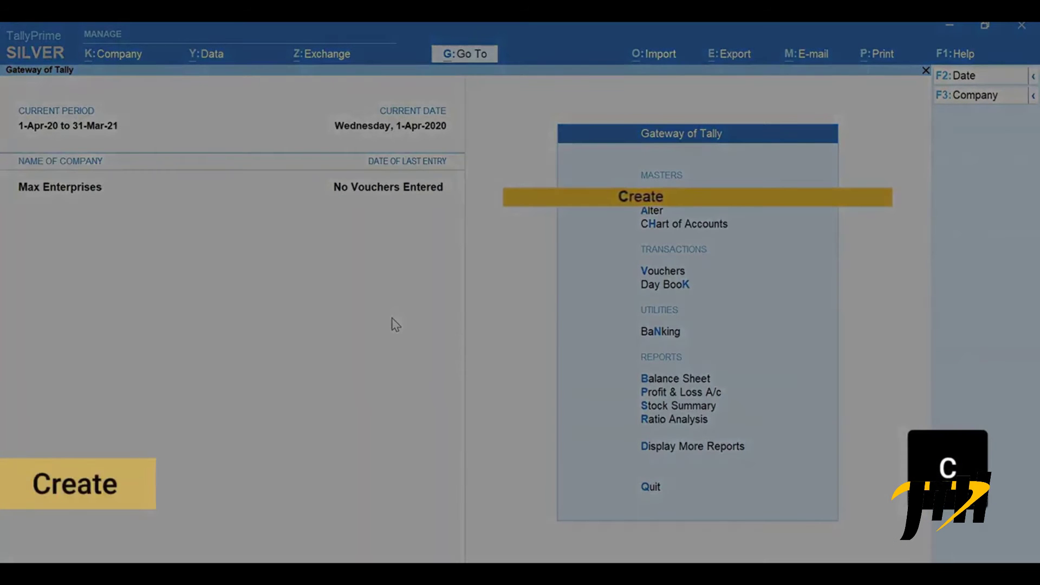
{"action": "type", "text": "Stock"}
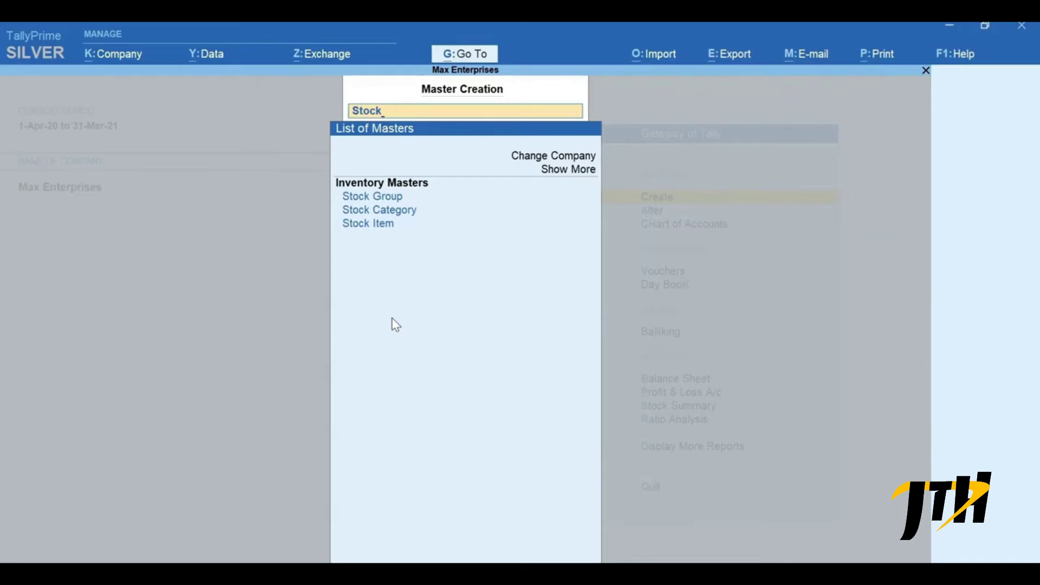
{"action": "key", "text": "Down"}
{"action": "key", "text": "Return"}
{"action": "type", "text": "Computer Pa"}
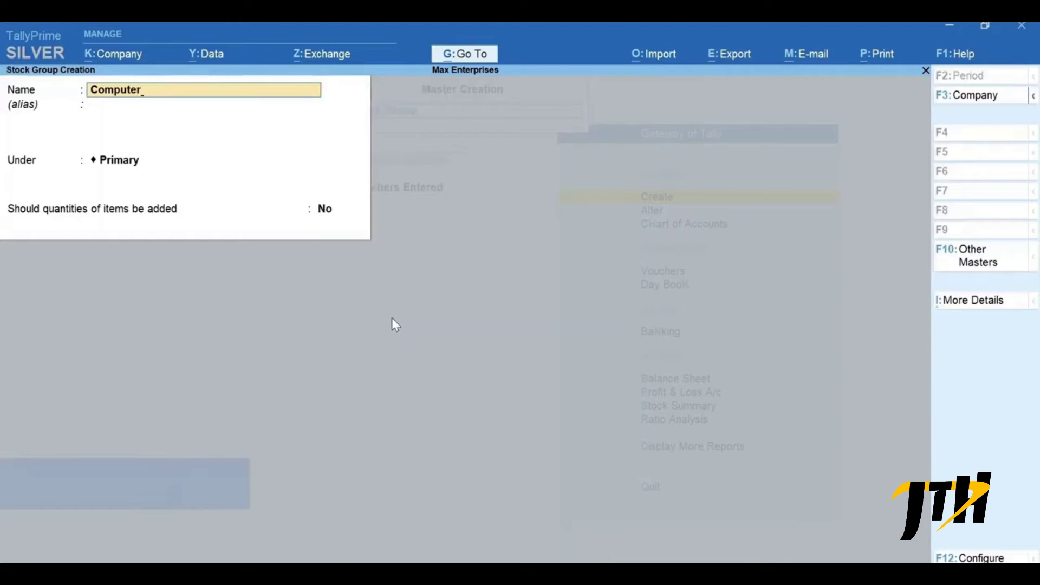
{"action": "type", "text": "rts"}
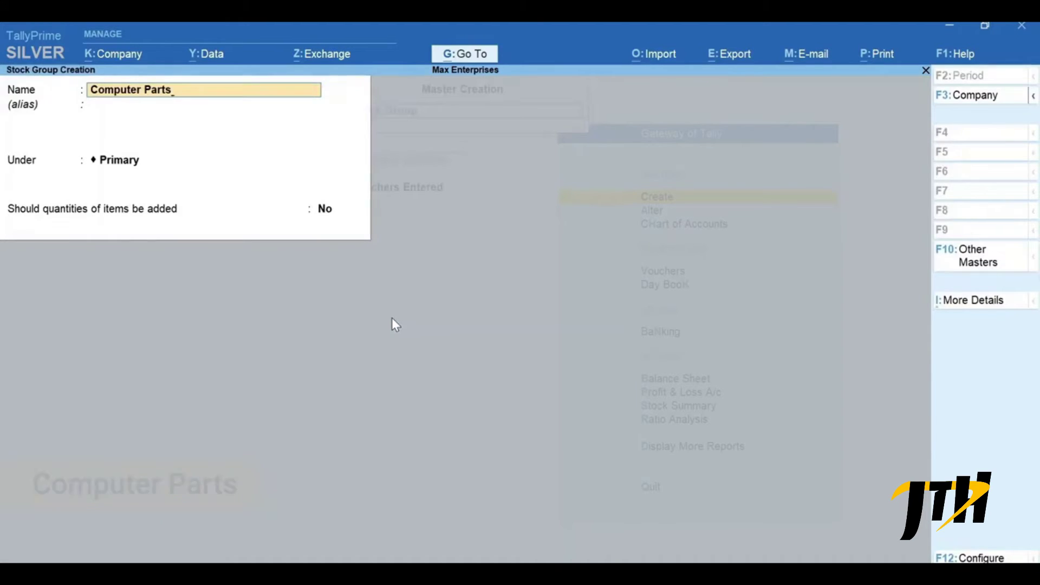
{"action": "key", "text": "Return"}
{"action": "key", "text": "Return"}
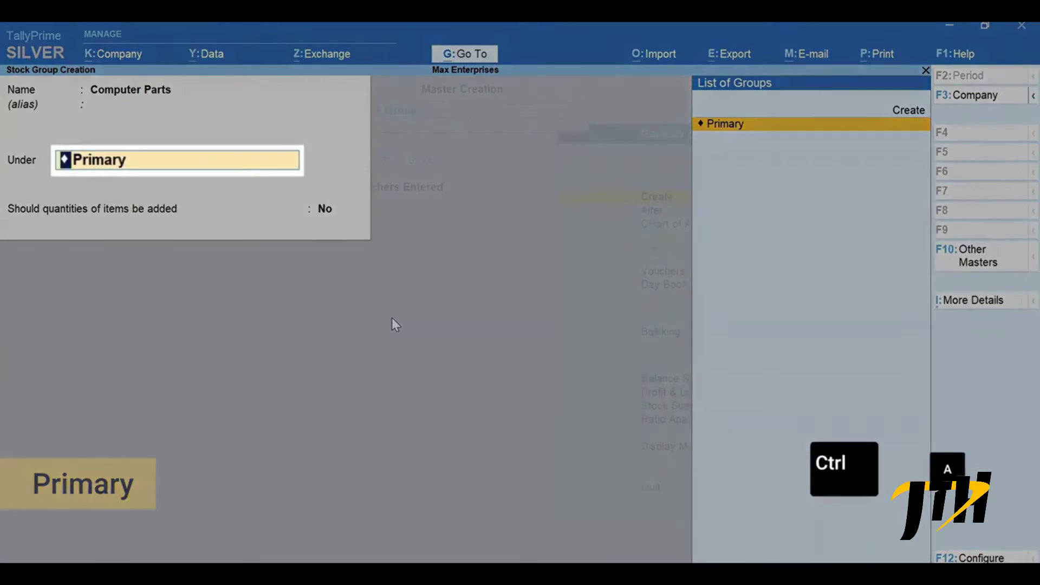
{"action": "key", "text": "ctrl+a"}
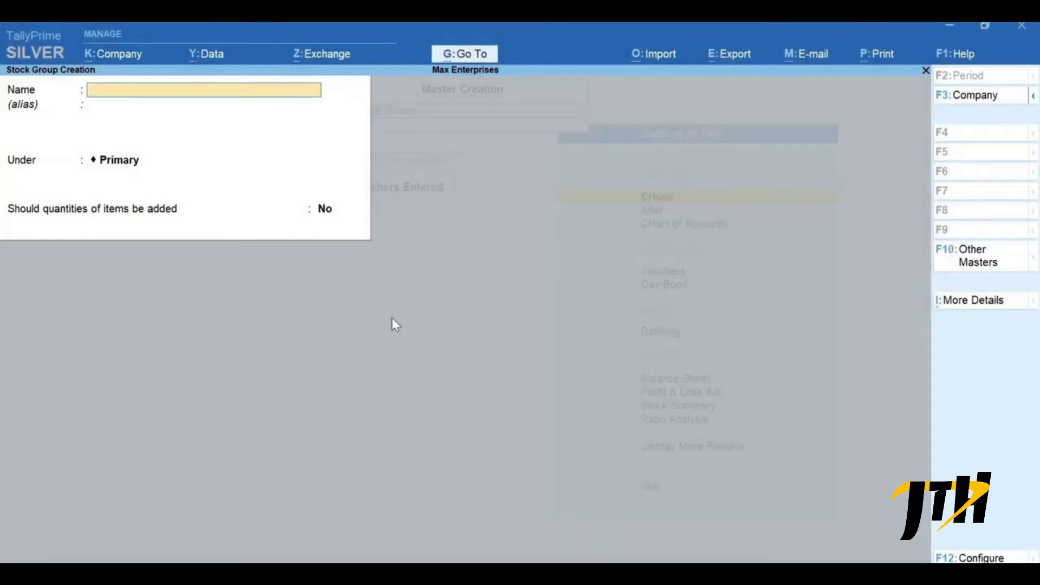
Step: Create the stock group Digital Cameras under Primary
{"action": "type", "text": "Digital Ca"}
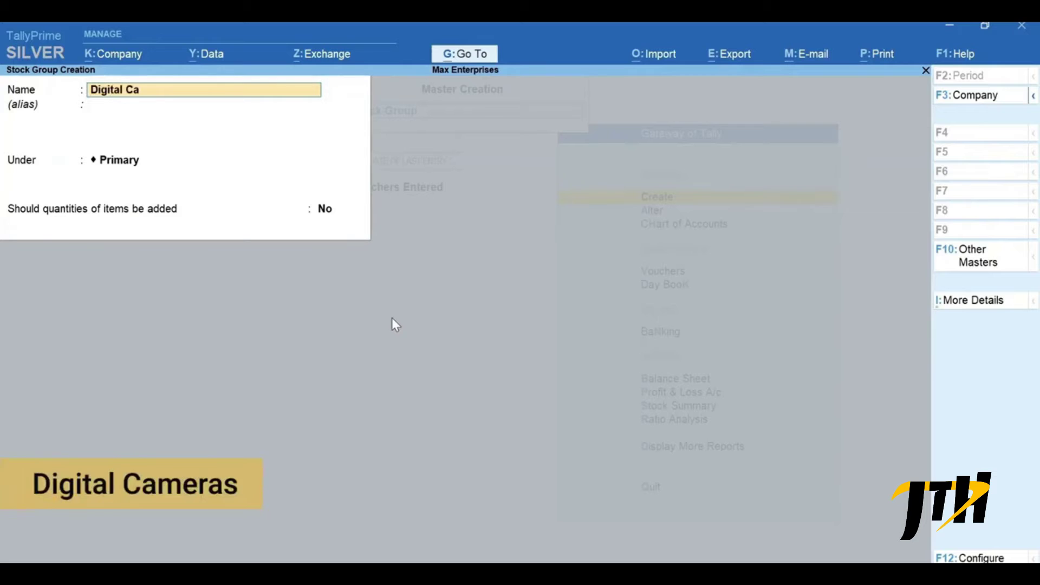
{"action": "type", "text": "meras"}
{"action": "key", "text": "Return"}
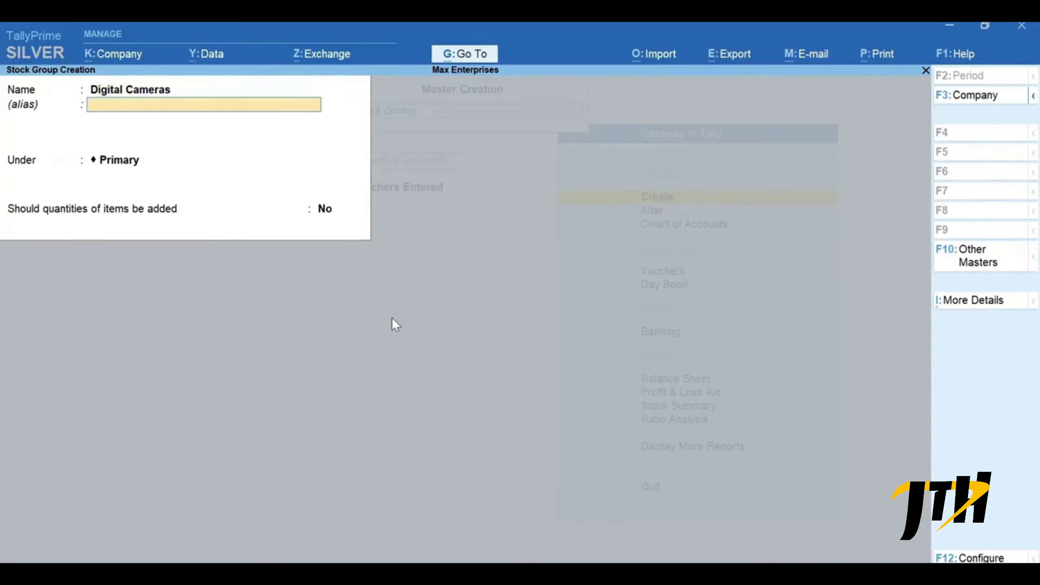
{"action": "key", "text": "Return"}
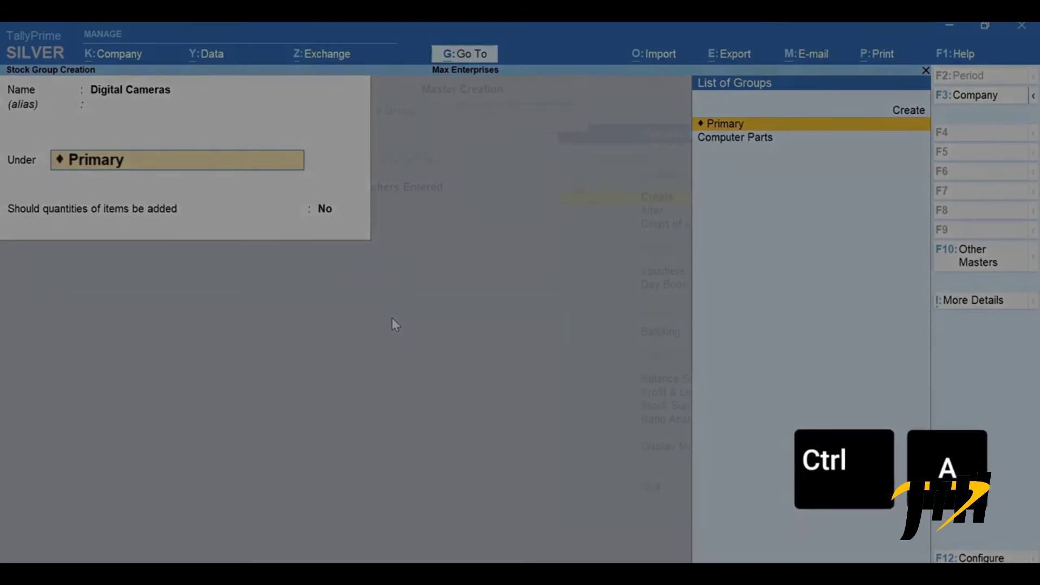
{"action": "key", "text": "ctrl+a"}
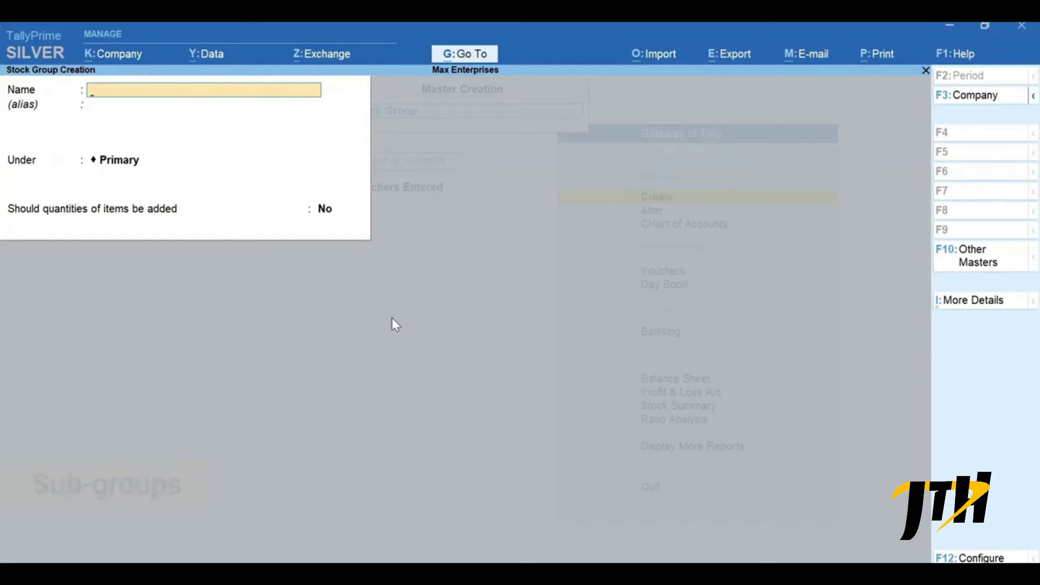
Step: Create the stock group Monitors under Computer Parts
{"action": "type", "text": "Monitors"}
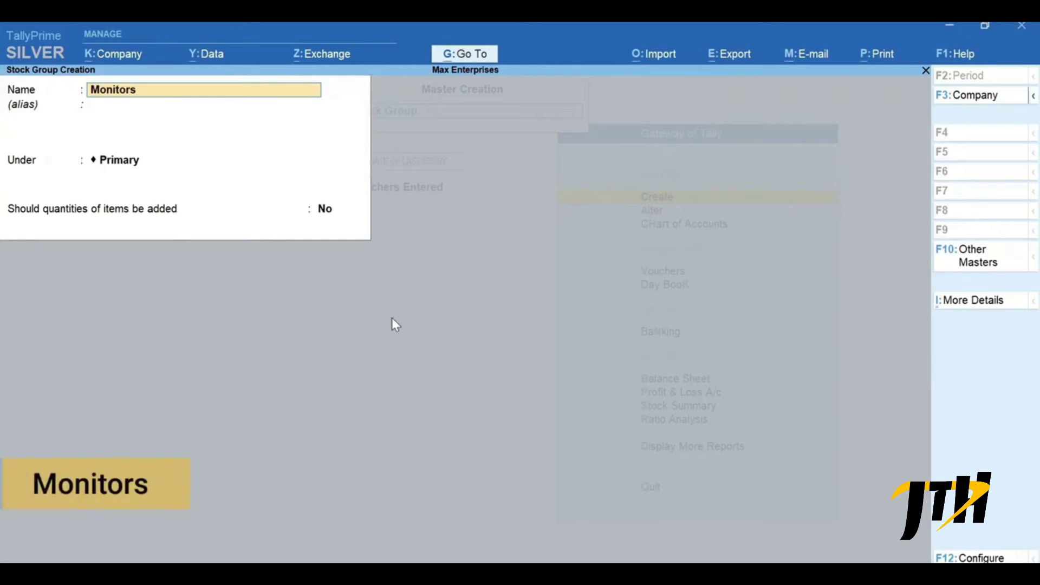
{"action": "key", "text": "Return"}
{"action": "key", "text": "Down"}
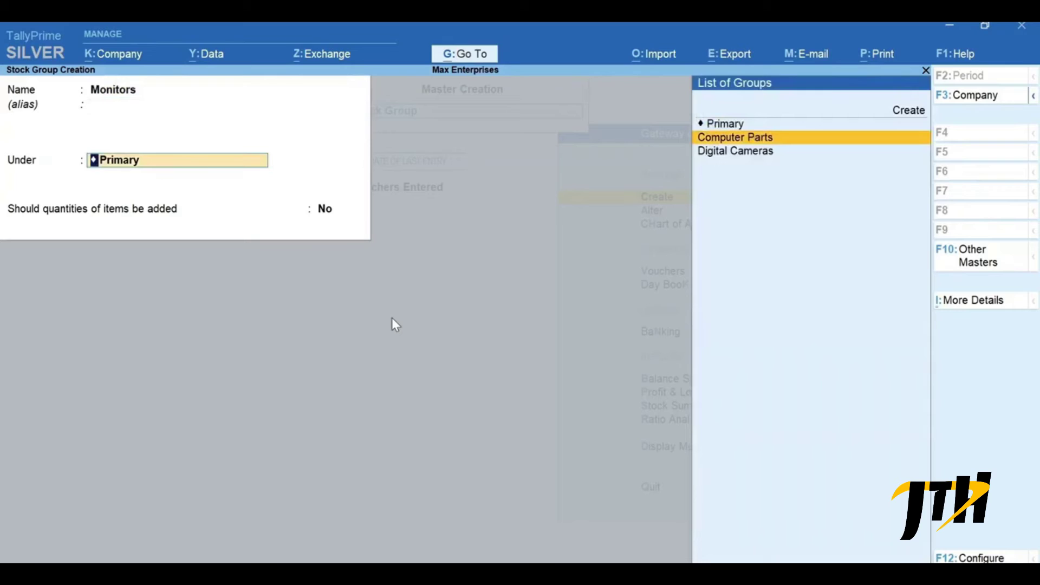
{"action": "key", "text": "Return"}
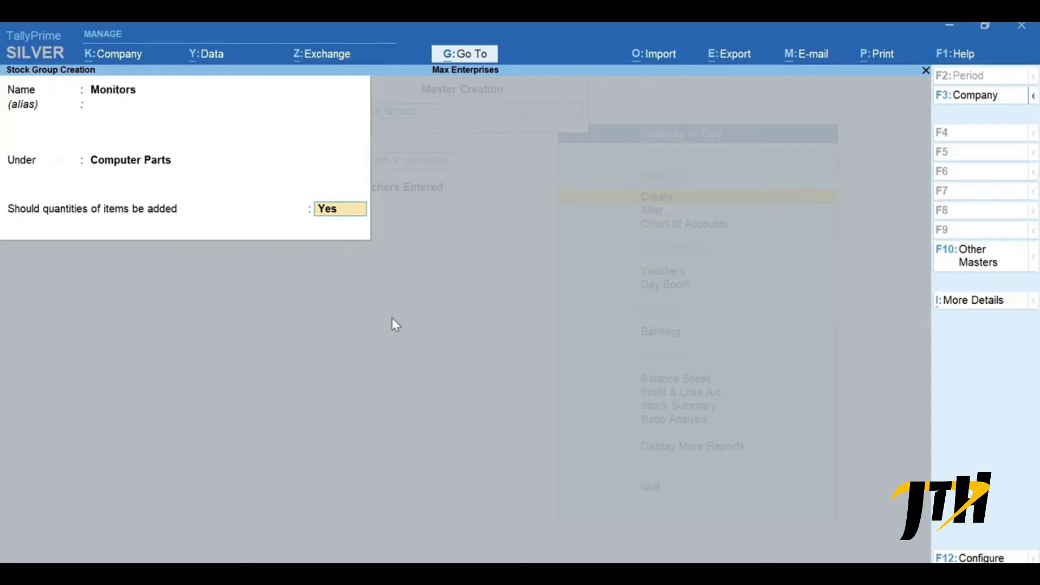
{"action": "key", "text": "ctrl+a"}
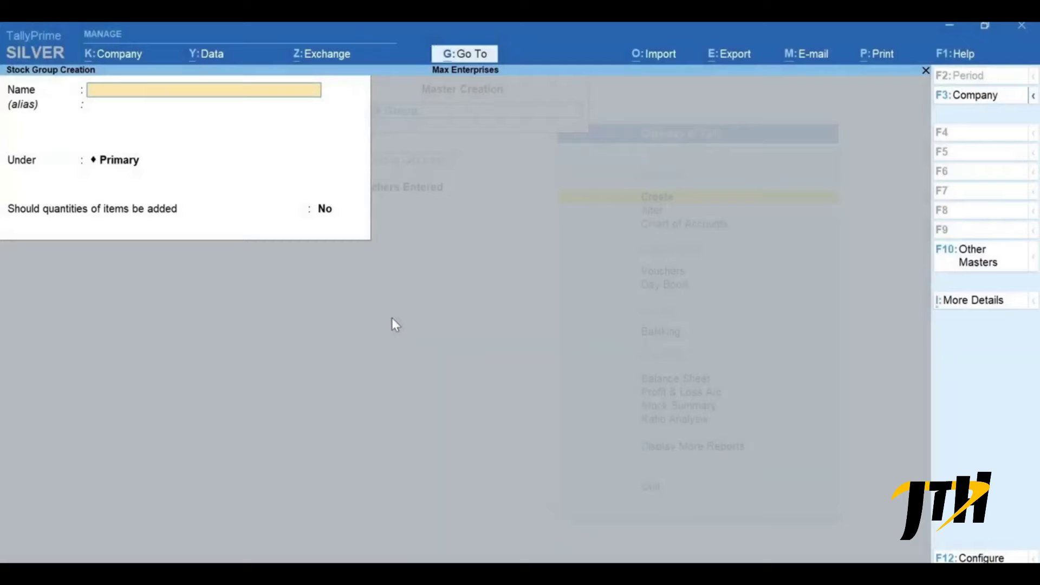
Step: Create the stock group Processors under Computer Parts, with quantities set to be added
{"action": "type", "text": "Processors"}
{"action": "key", "text": "Return"}
{"action": "key", "text": "Down"}
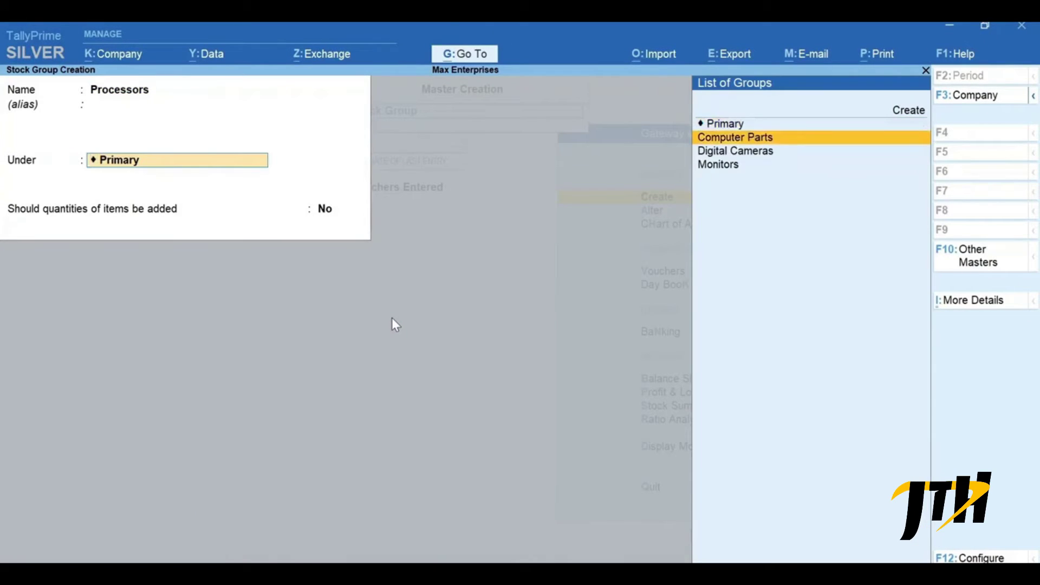
{"action": "key", "text": "Return"}
{"action": "key", "text": "ctrl+a"}
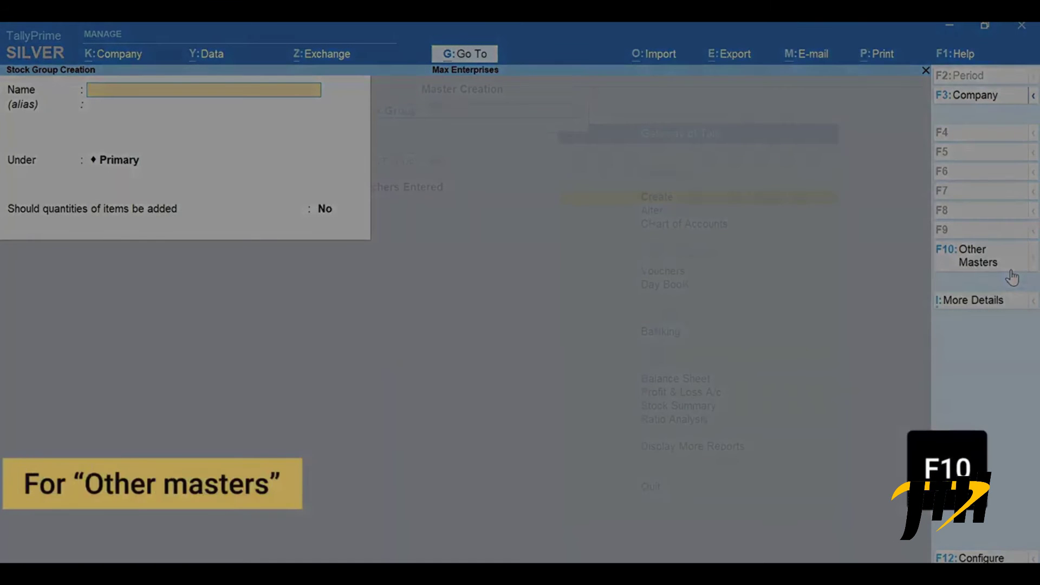
Step: Start a new stock item named 'Dell 17 inch Monitor' in the Monitors group
{"action": "key", "text": "F10"}
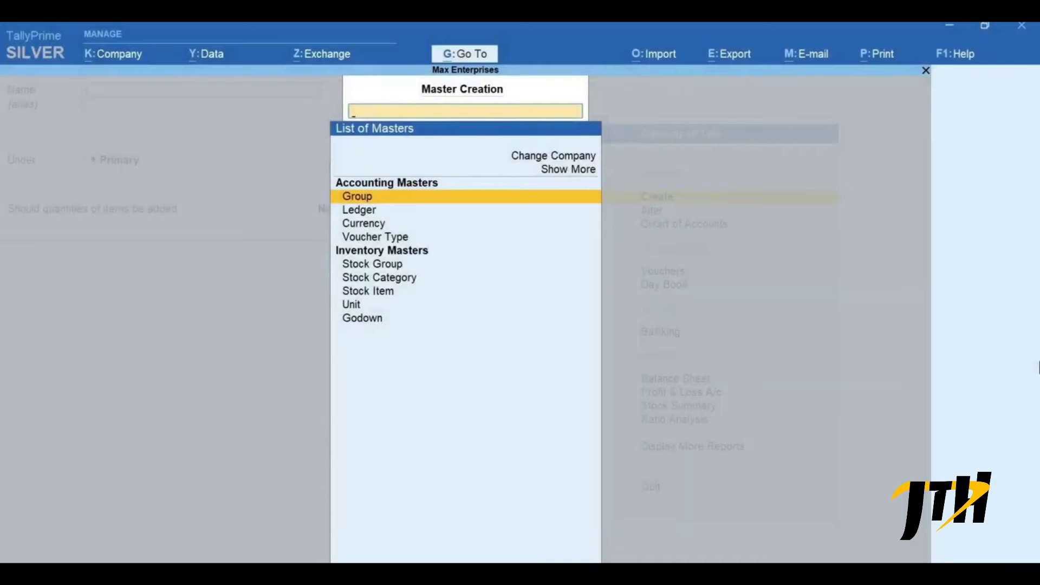
{"action": "key", "text": "Down"}
{"action": "key", "text": "Down"}
{"action": "key", "text": "Down"}
{"action": "key", "text": "Down"}
{"action": "key", "text": "Down"}
{"action": "key", "text": "Down"}
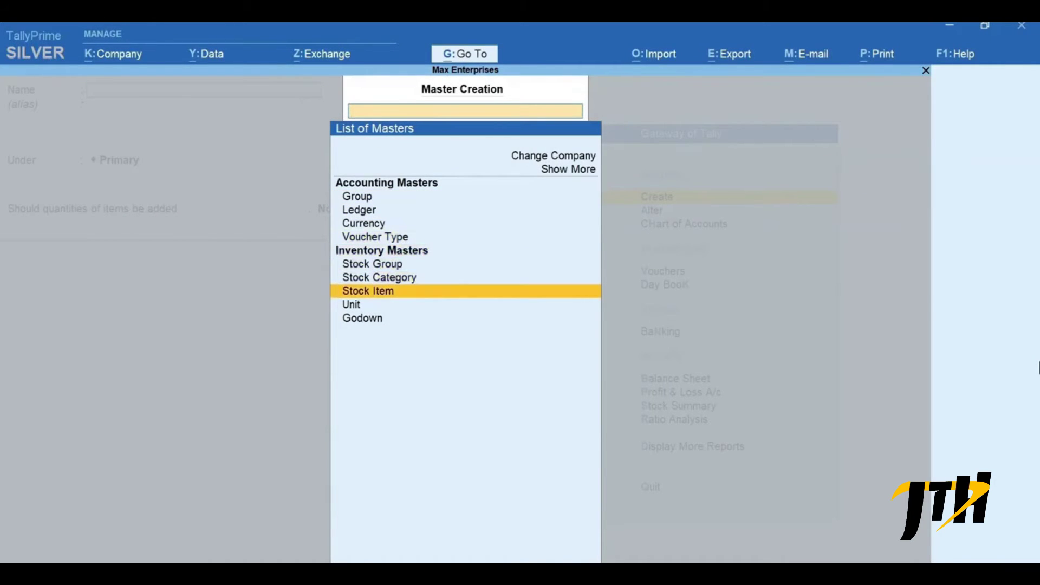
{"action": "key", "text": "Return"}
{"action": "type", "text": "Dell 17 inch Monitor"}
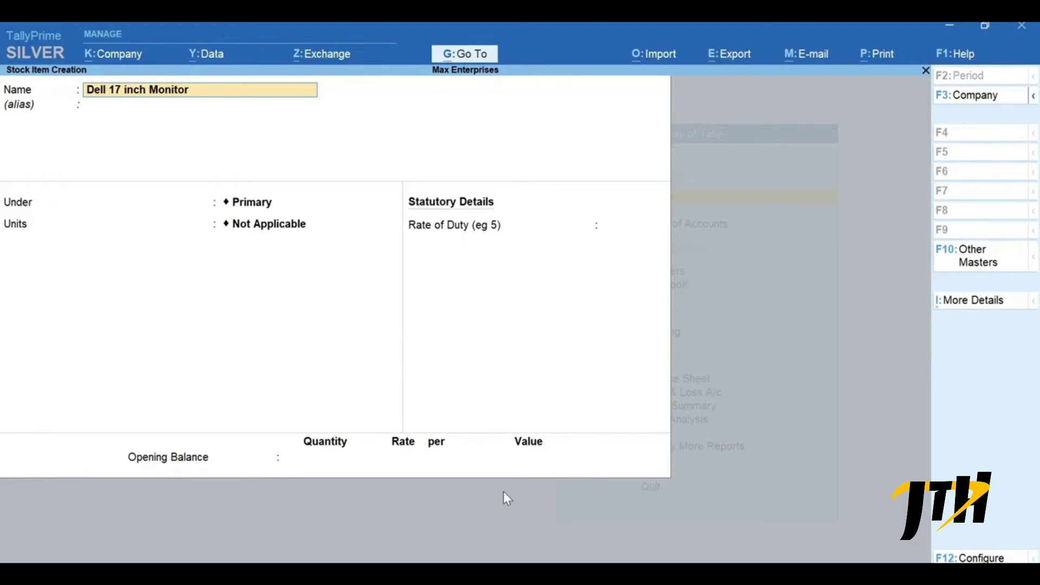
{"action": "key", "text": "Return"}
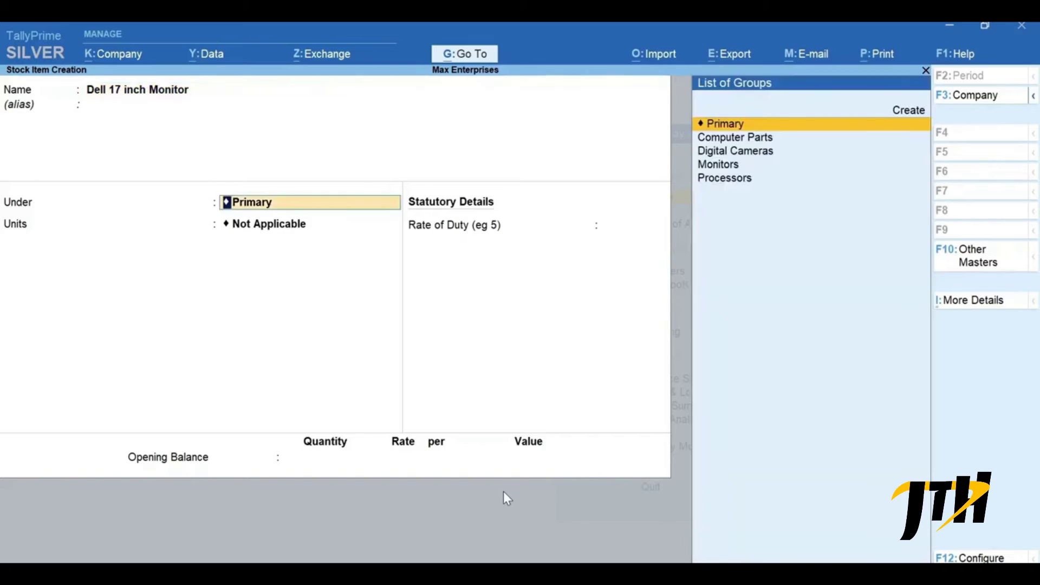
{"action": "key", "text": "Down"}
{"action": "key", "text": "Down"}
{"action": "key", "text": "Down"}
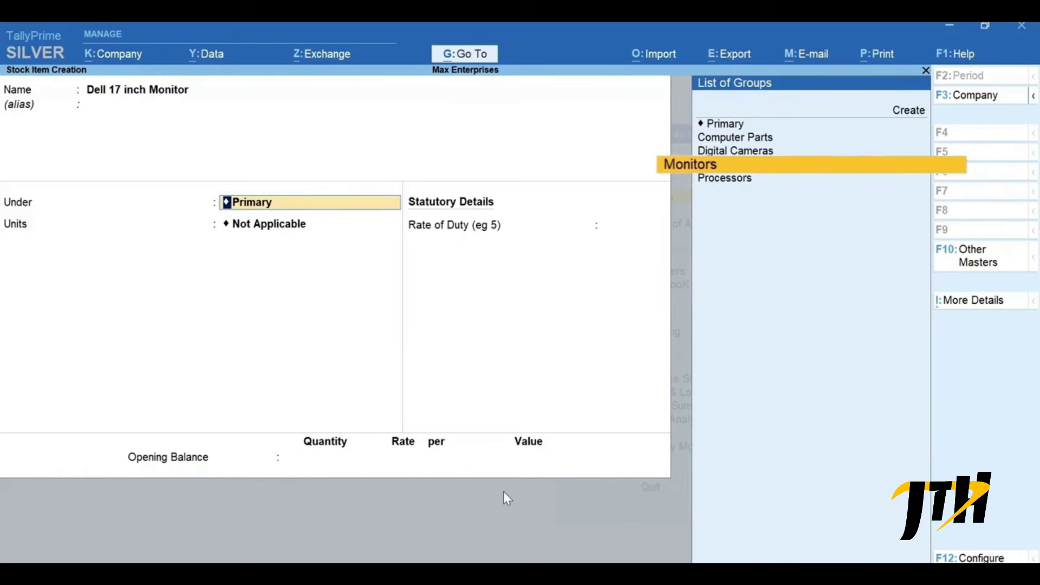
{"action": "key", "text": "Return"}
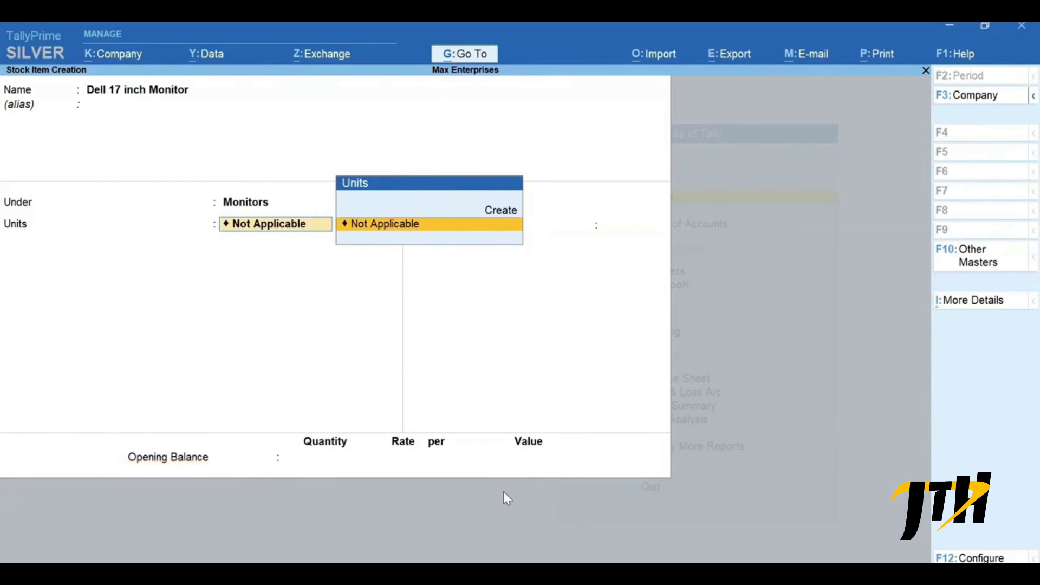
Step: Create the simple unit Nos (formal name Numbers) and save the Dell monitor with it
{"action": "key", "text": "alt+c"}
{"action": "key", "text": "alt+c"}
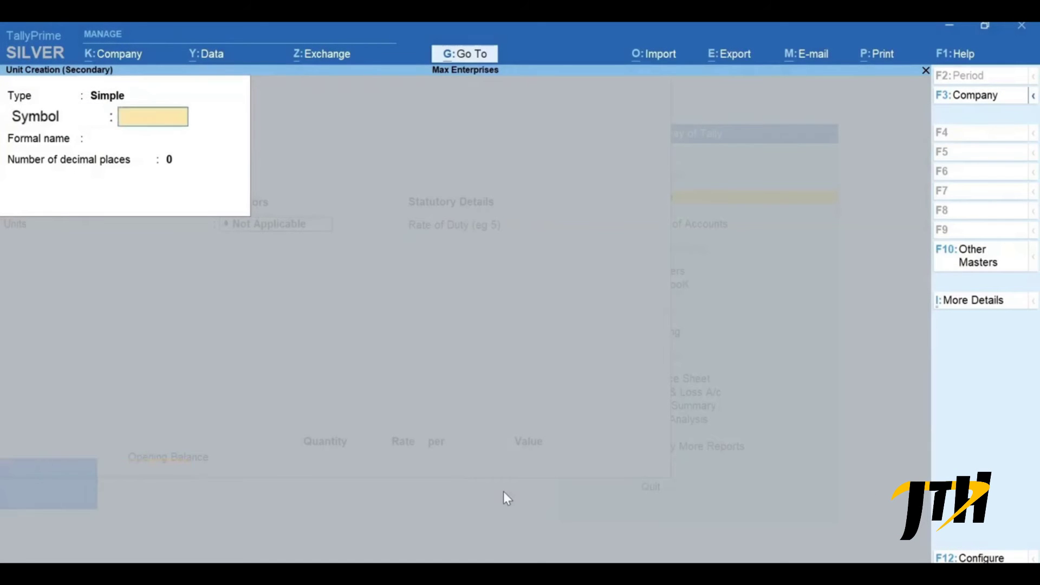
{"action": "type", "text": "Nos"}
{"action": "key", "text": "Return"}
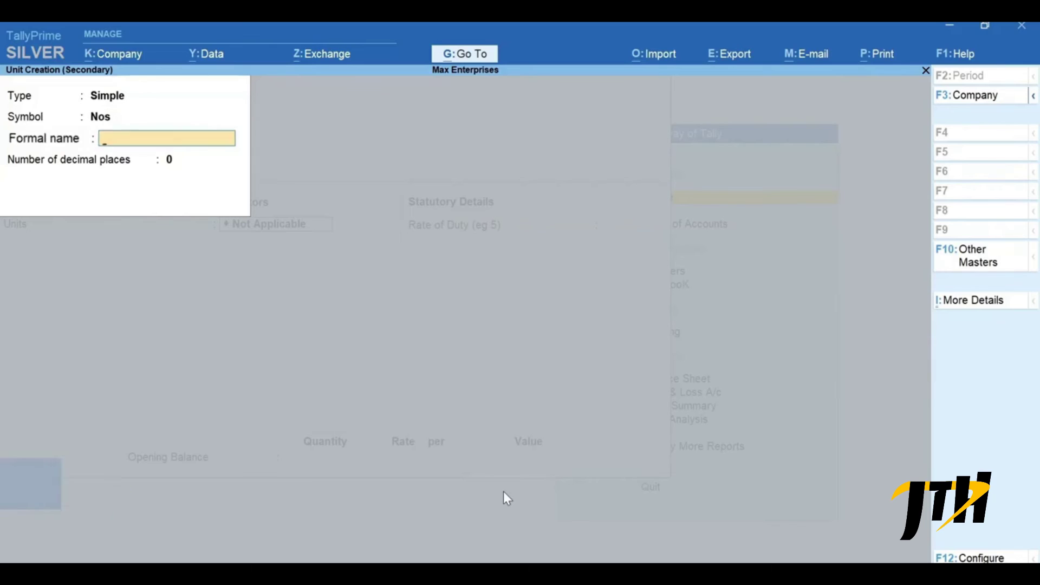
{"action": "type", "text": "Numbers"}
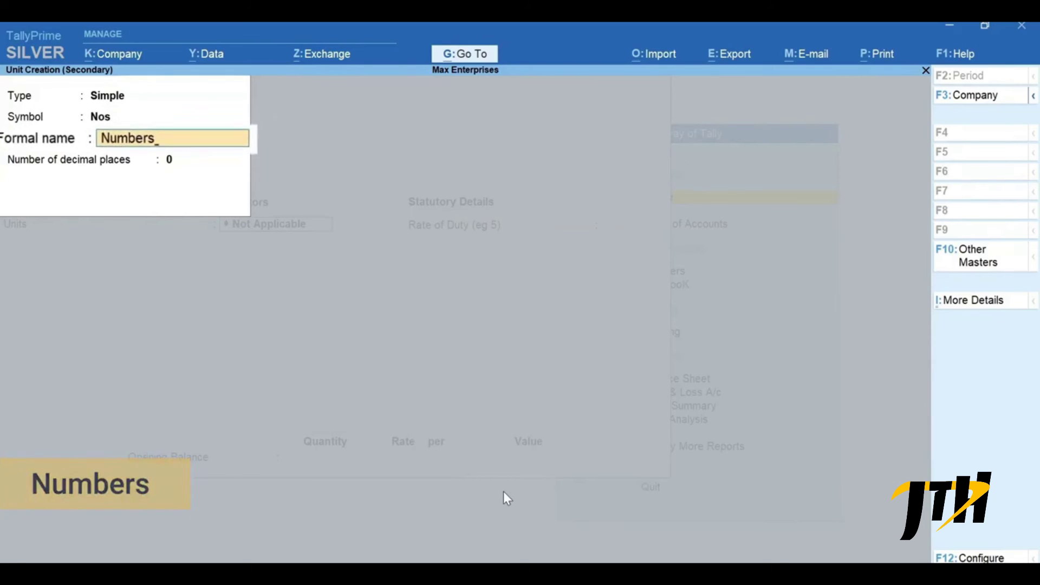
{"action": "key", "text": "Return"}
{"action": "key", "text": "Return"}
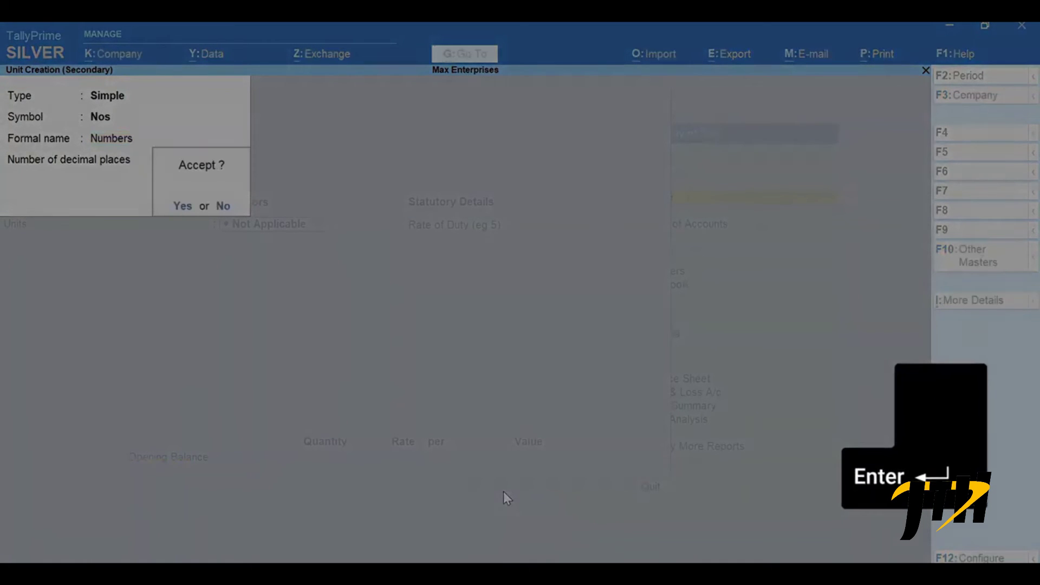
{"action": "key", "text": "Return"}
{"action": "key", "text": "ctrl+a"}
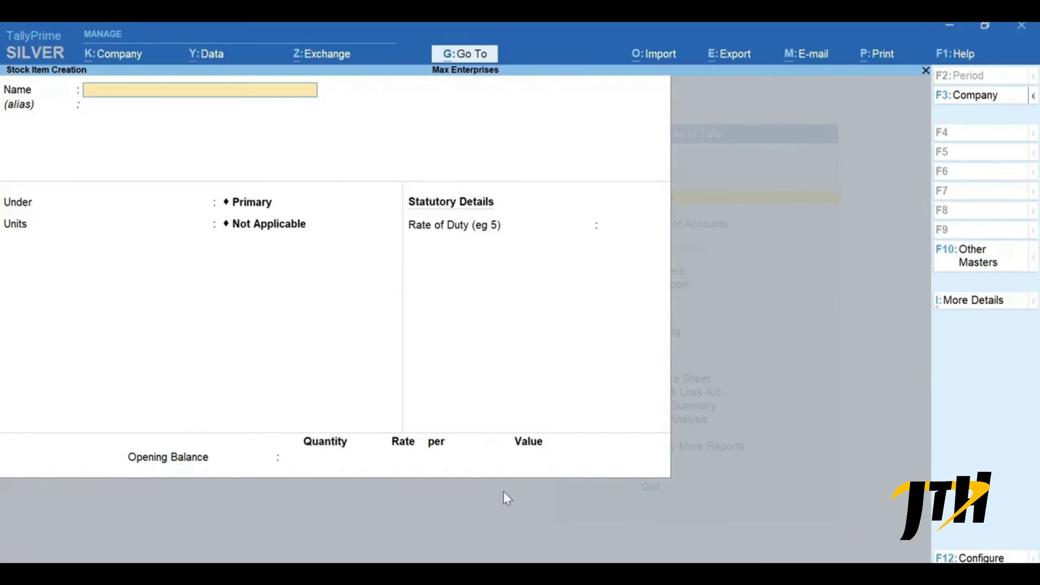
Step: Save 'Intel Core I7-9700K Processor' as a stock item under Processors, measured in Nos
{"action": "type", "text": "Intel Core I7-9700K Processor"}
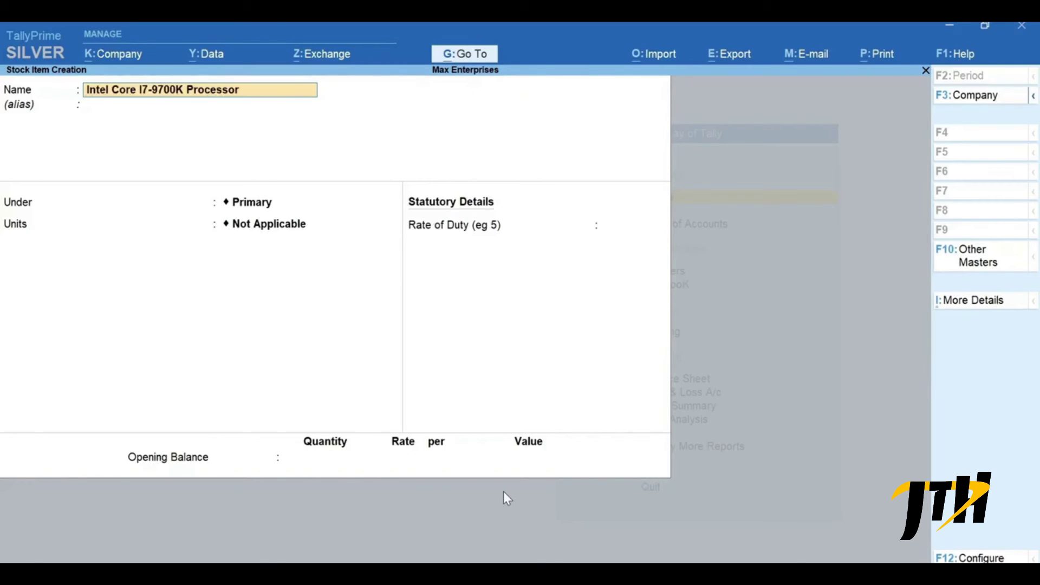
{"action": "key", "text": "Return"}
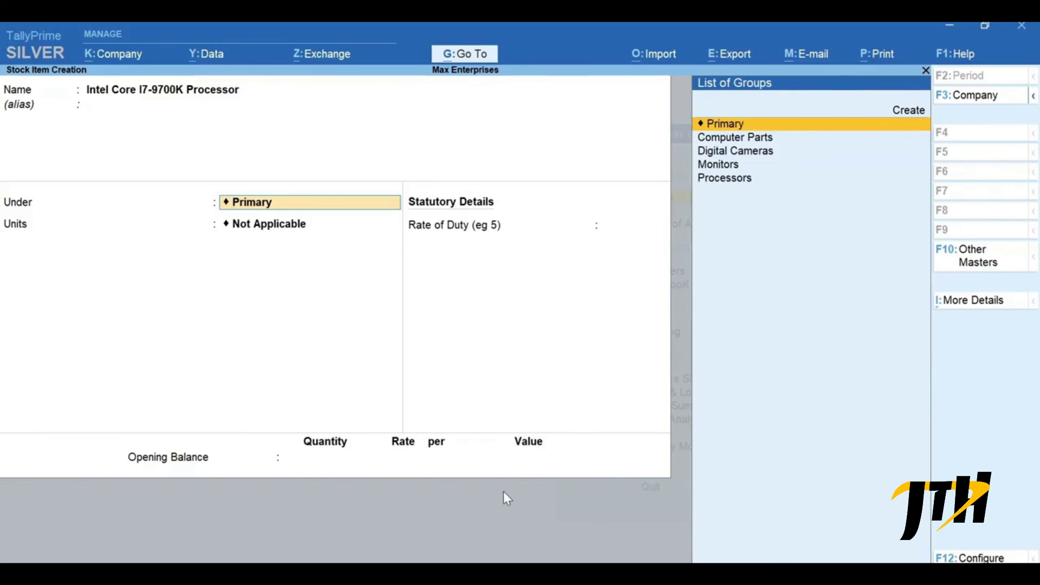
{"action": "key", "text": "Down"}
{"action": "key", "text": "Down"}
{"action": "key", "text": "Down"}
{"action": "key", "text": "Down"}
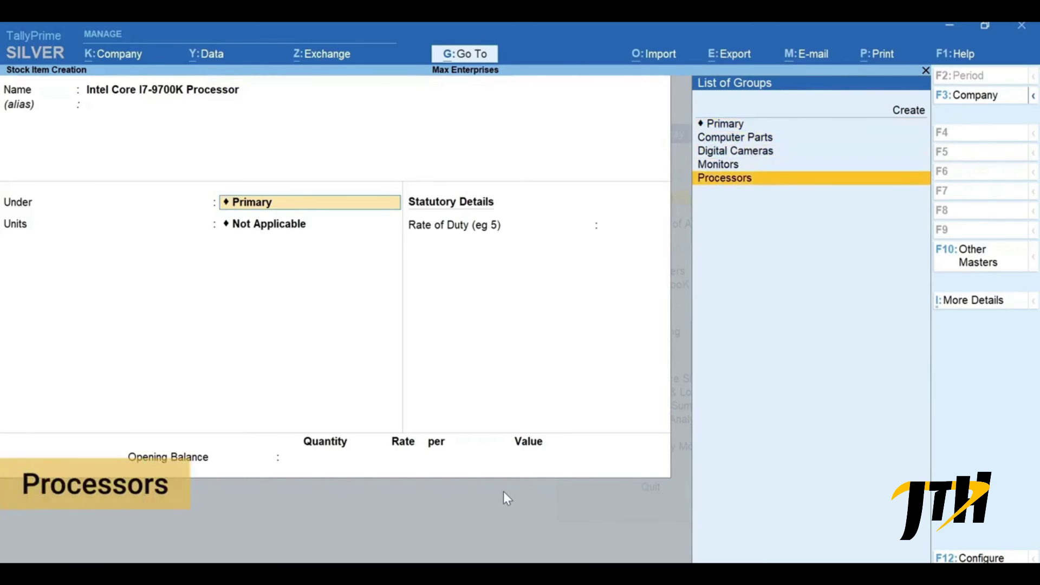
{"action": "key", "text": "Return"}
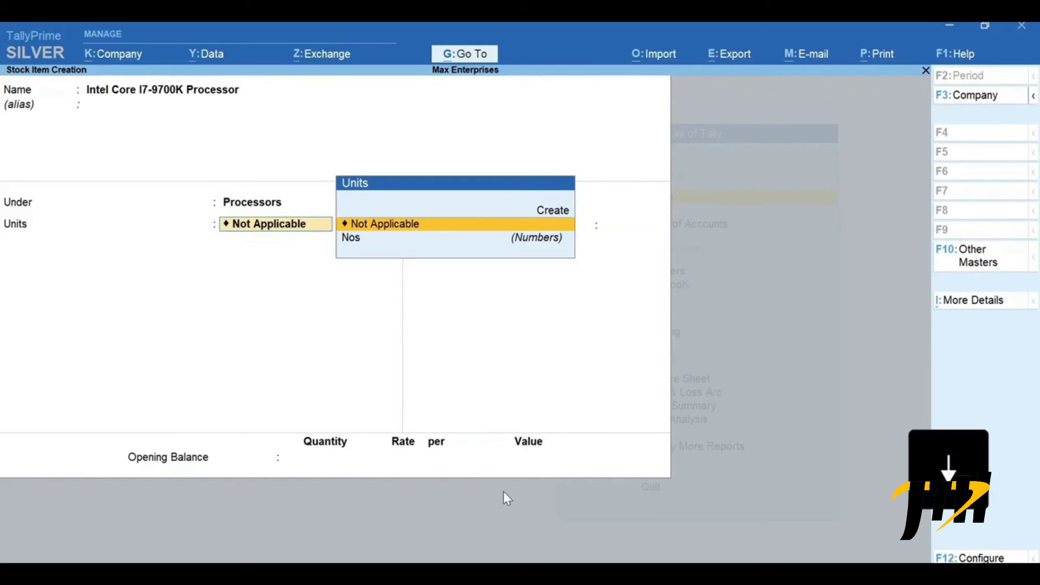
{"action": "key", "text": "Down"}
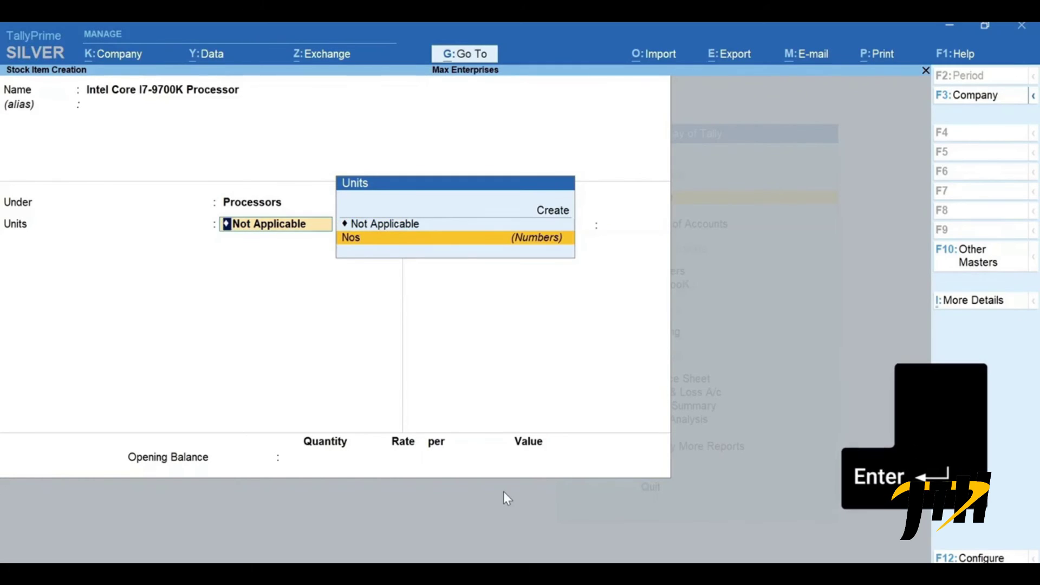
{"action": "key", "text": "Return"}
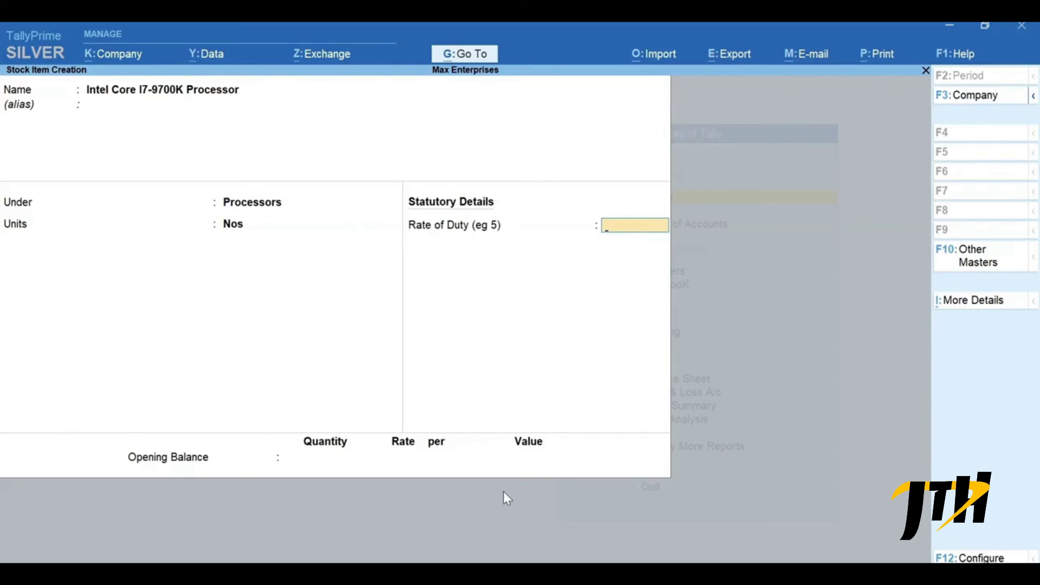
{"action": "key", "text": "alt+c"}
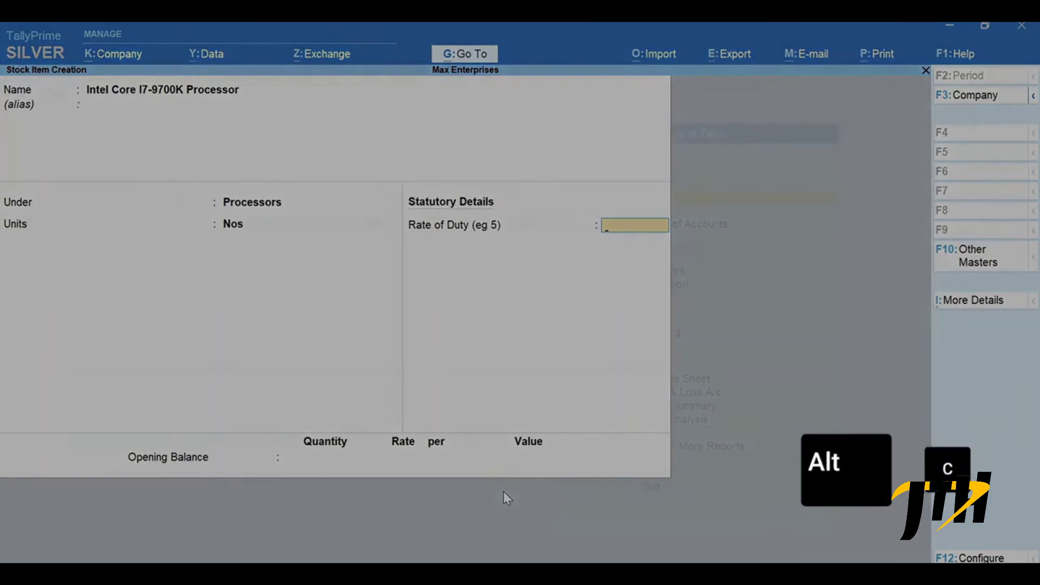
{"action": "key", "text": "ctrl+a"}
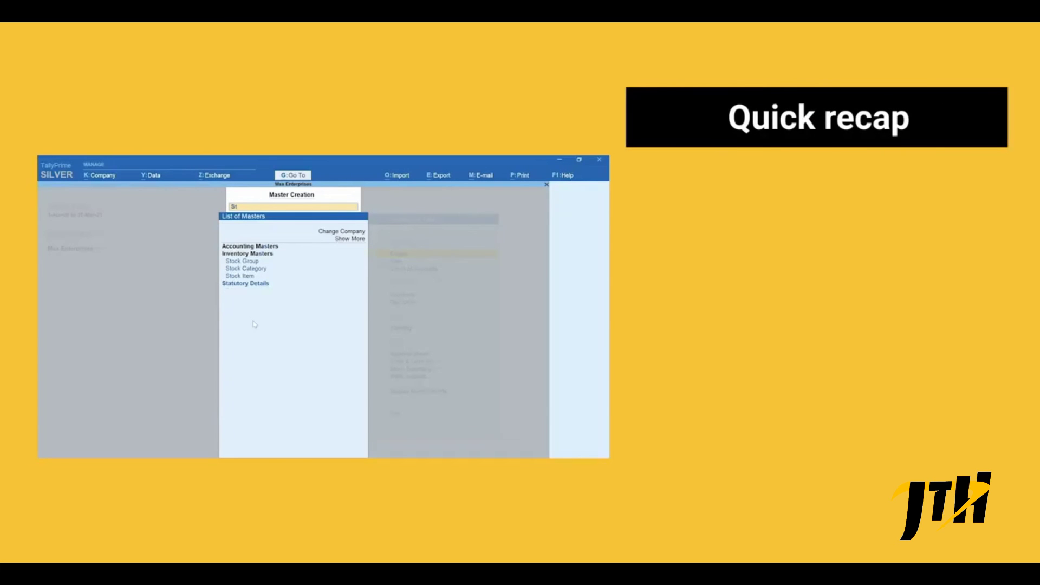
{"action": "type", "text": "ock"}
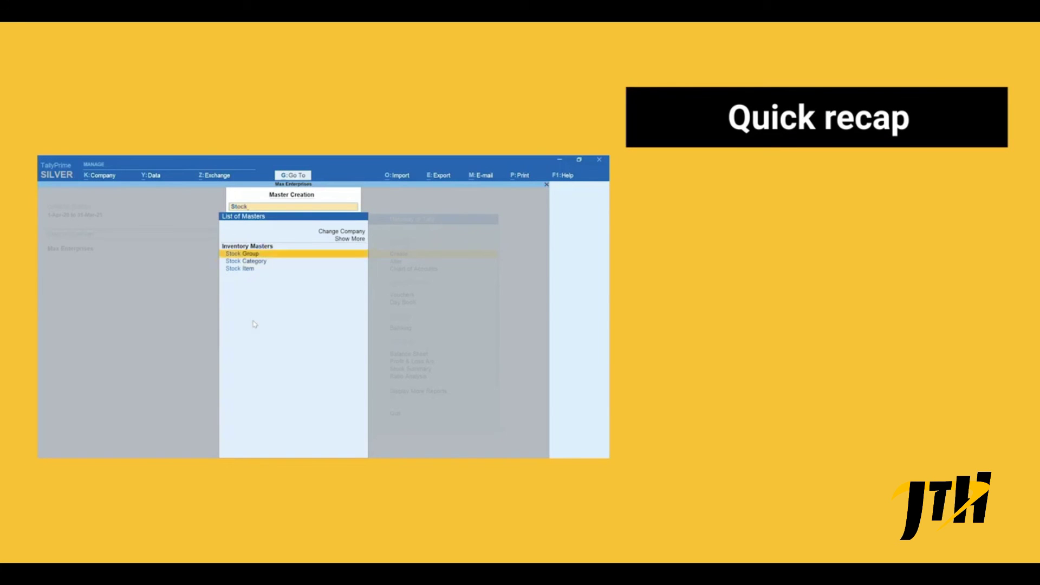
{"action": "key", "text": "Return"}
{"action": "type", "text": "Comput"}
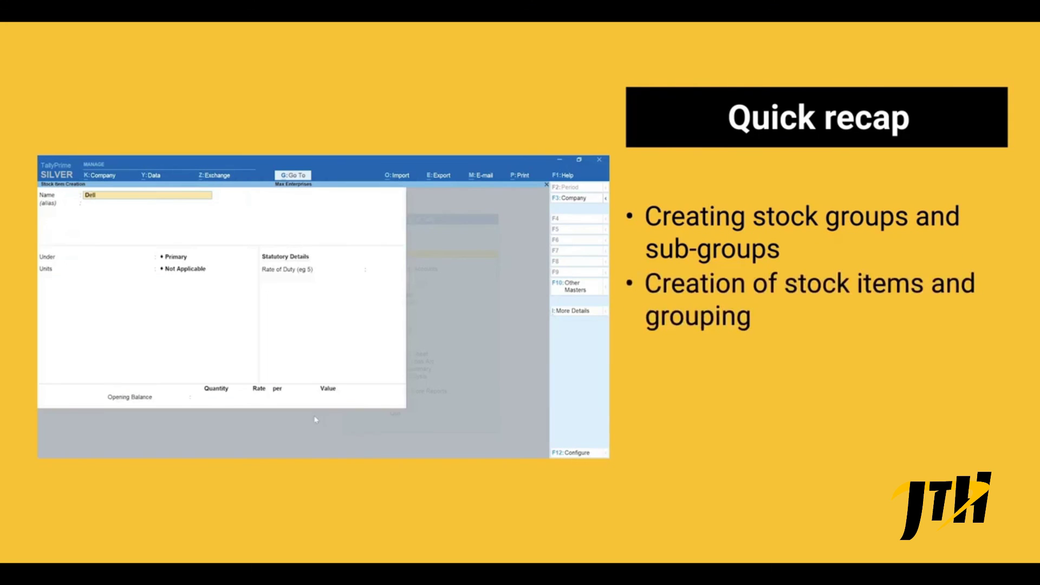
{"action": "type", "text": "nch"}
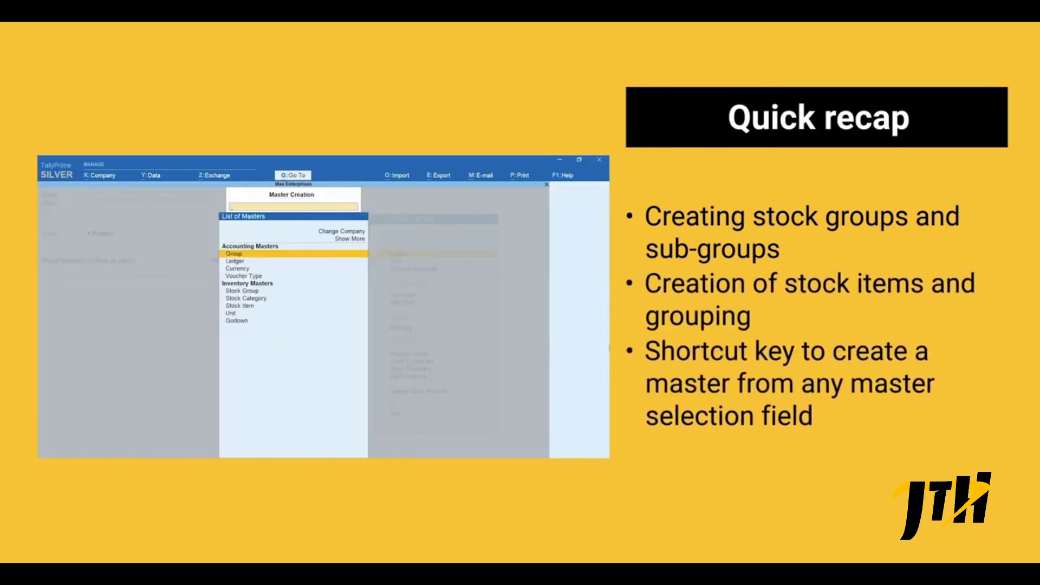
{"action": "key", "text": "Down"}
{"action": "key", "text": "Down"}
{"action": "key", "text": "Down"}
{"action": "key", "text": "Down"}
{"action": "key", "text": "Down"}
{"action": "key", "text": "Down"}
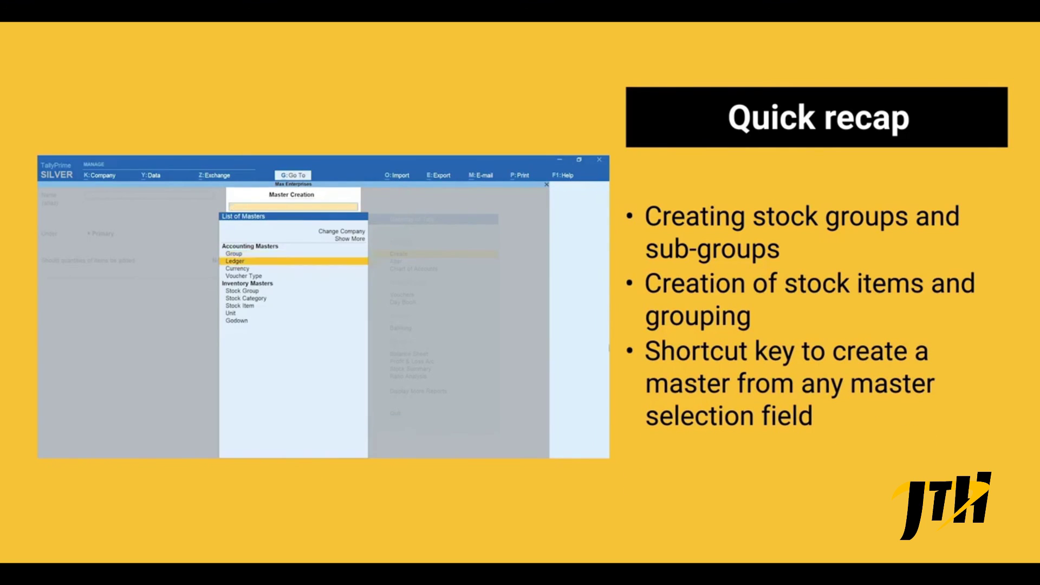